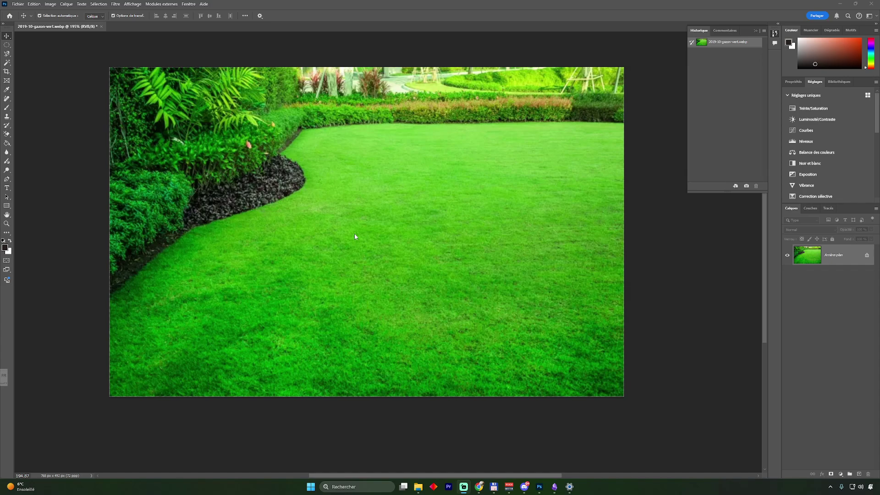
Step: Place the "balle foot" soccer ball image in the lawn document, scaled to about 37% near the dark flower bed
left_click(418, 487)
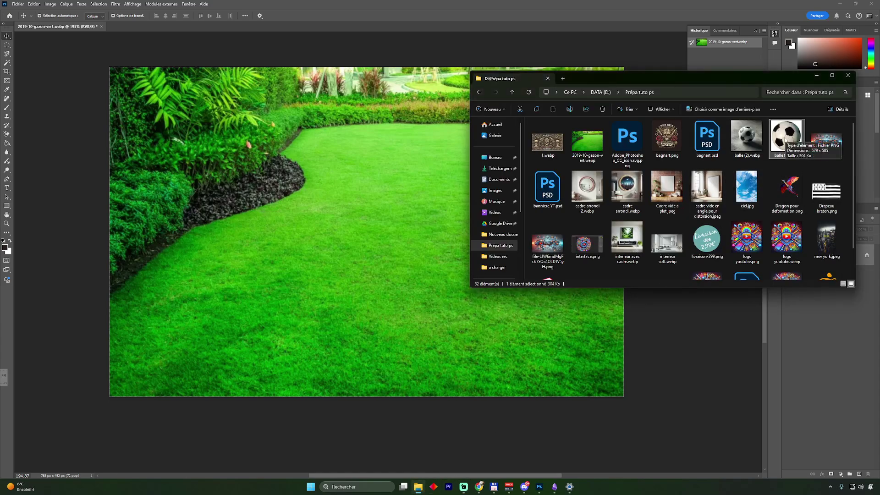
left_click_drag(785, 140, 296, 180)
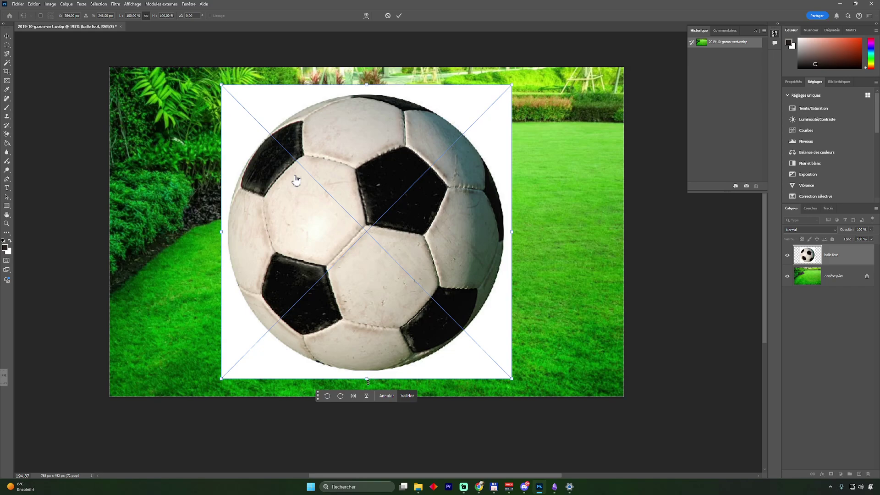
left_click_drag(367, 379, 365, 342)
left_click_drag(492, 85, 426, 147)
left_click_drag(239, 136, 311, 214)
left_click_drag(361, 251, 228, 239)
left_click_drag(180, 204, 197, 220)
left_click_drag(240, 247, 242, 210)
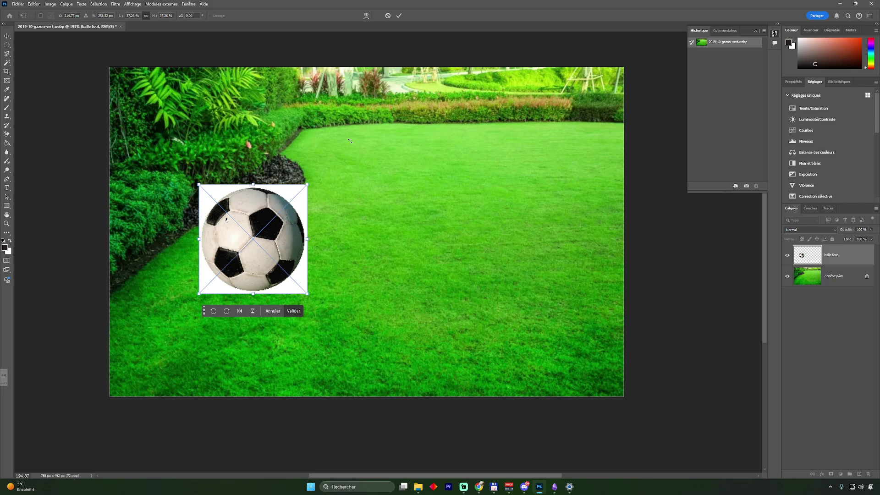
left_click(294, 312)
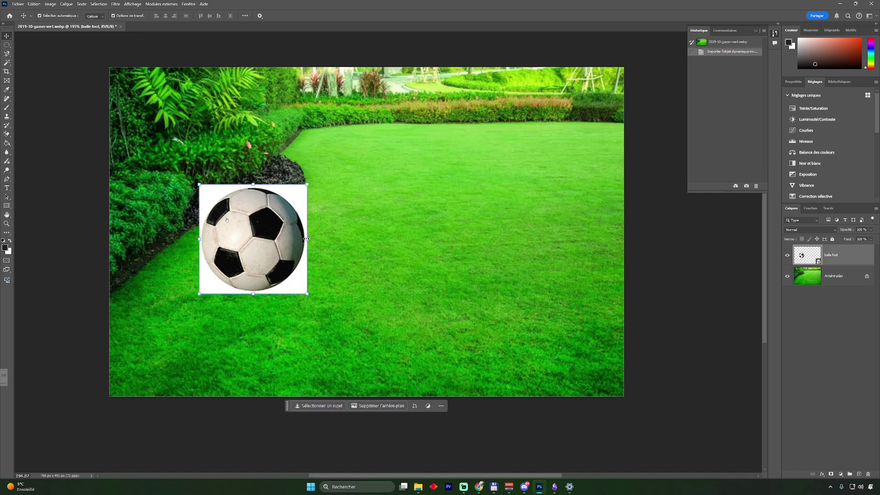
Step: Shrink the ball slightly to about 36% and remove its white background
mouse_move(302, 245)
left_mouse_down()
mouse_move(354, 247)
mouse_move(278, 239)
mouse_move(304, 247)
left_mouse_up()
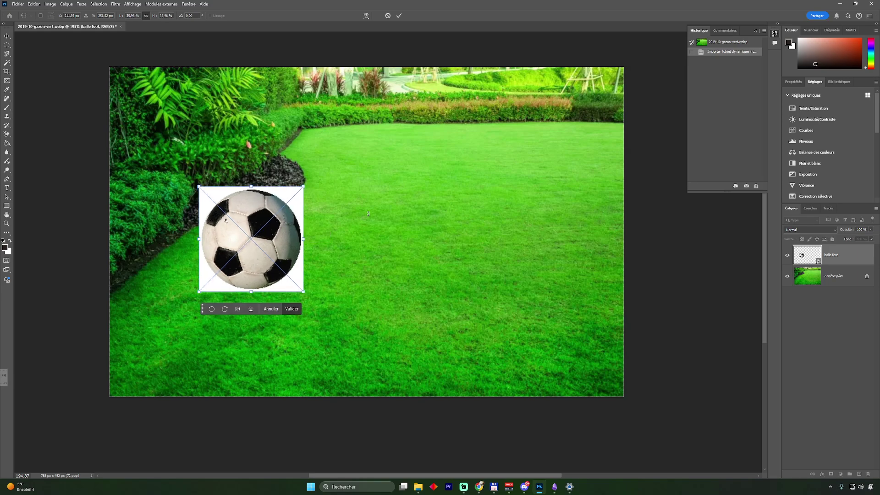
left_click(293, 310)
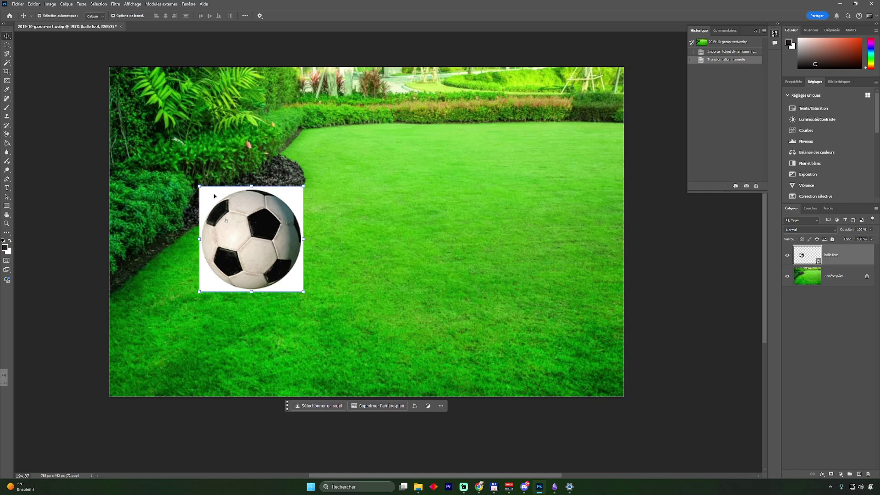
left_click(375, 408)
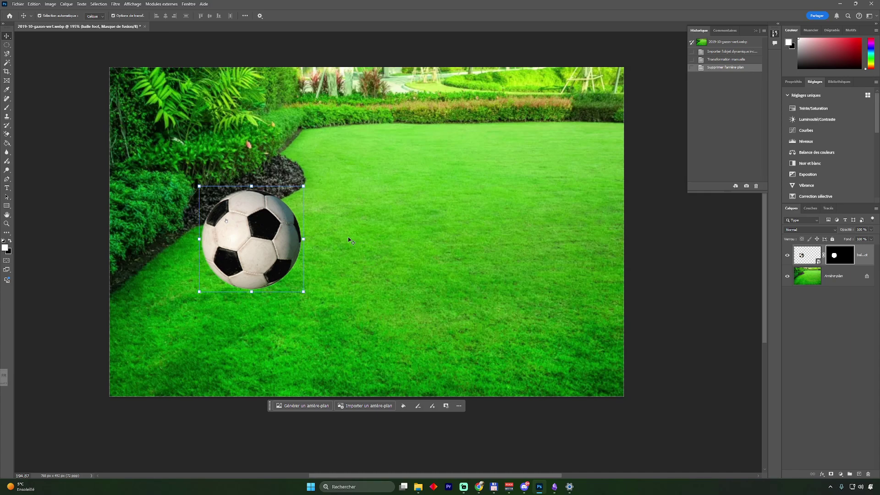
left_click(331, 238)
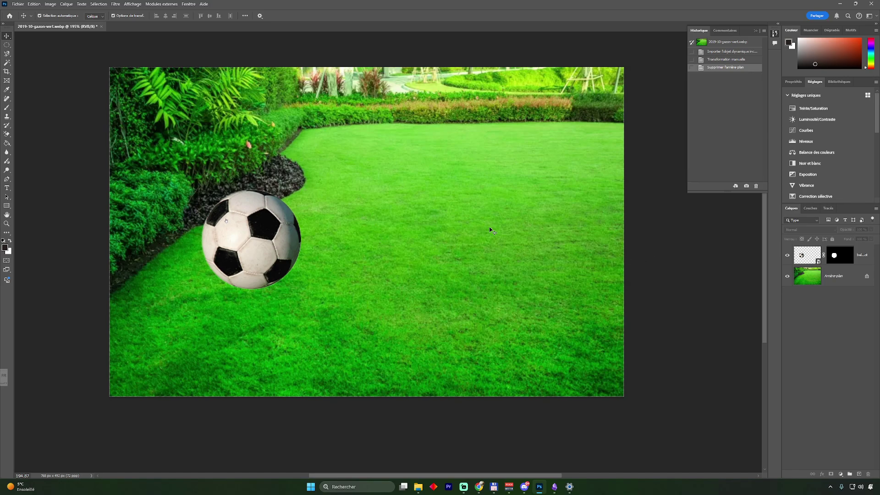
left_click(279, 235)
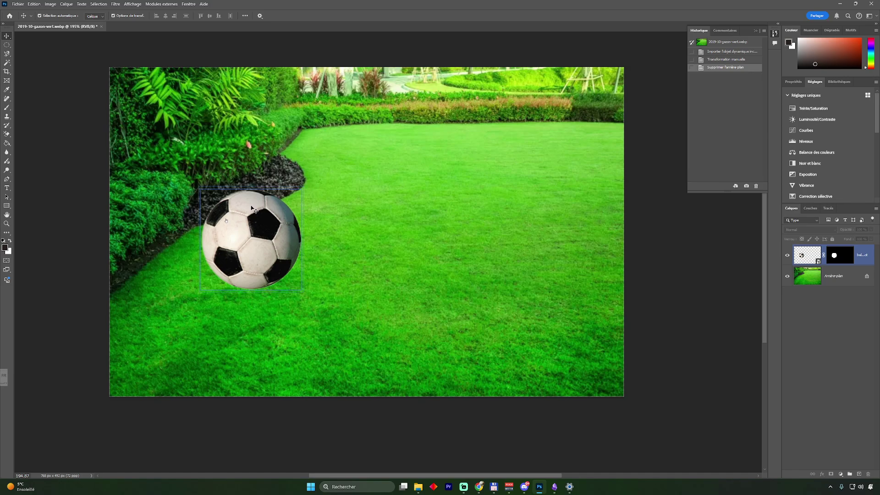
left_click(34, 3)
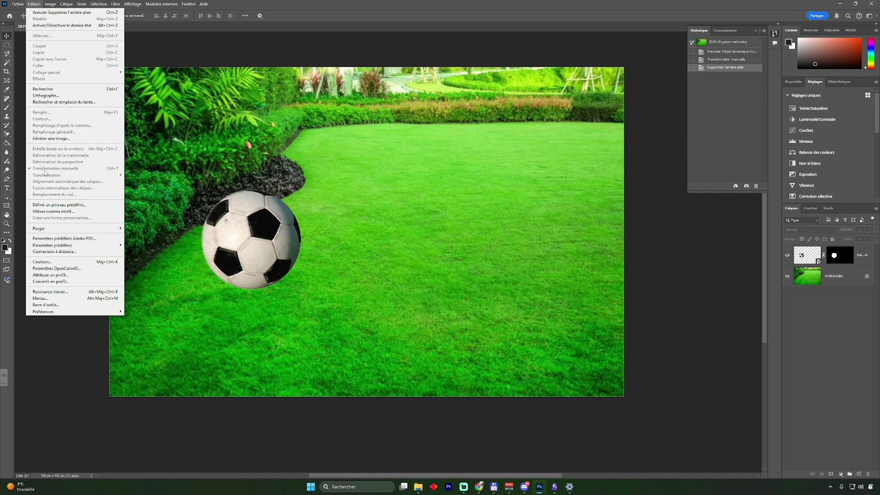
key("Escape")
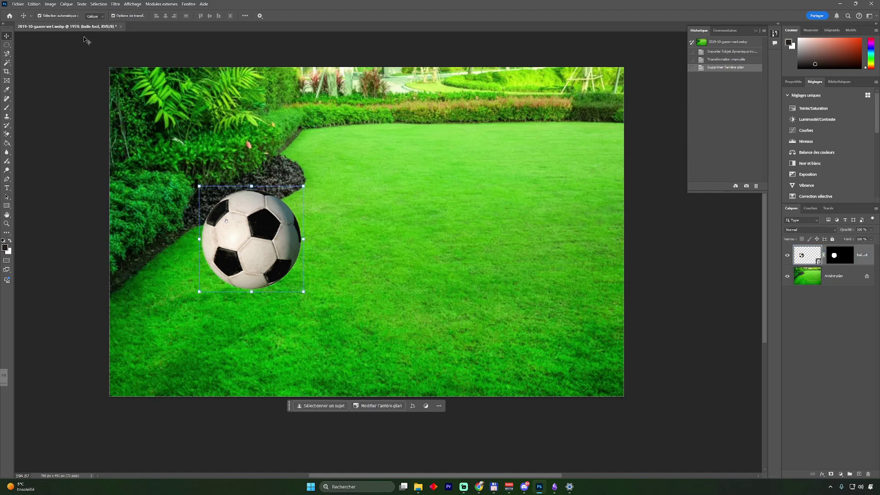
left_click(34, 4)
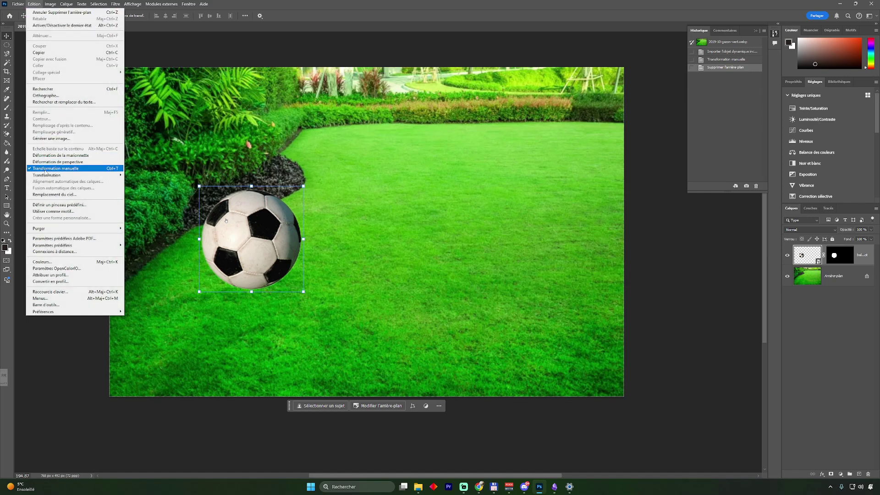
left_click(398, 211)
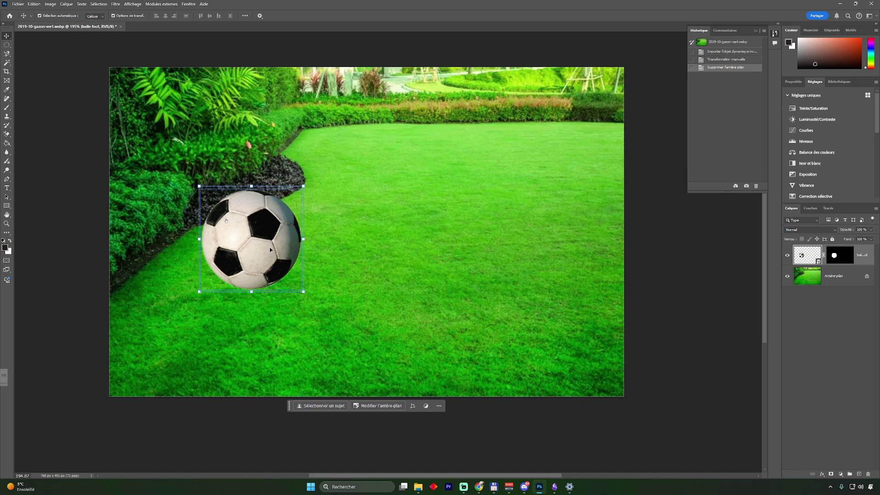
left_click(712, 278)
Step: Duplicate the ball layer as "balle foot copie" in the same document
left_click(849, 256)
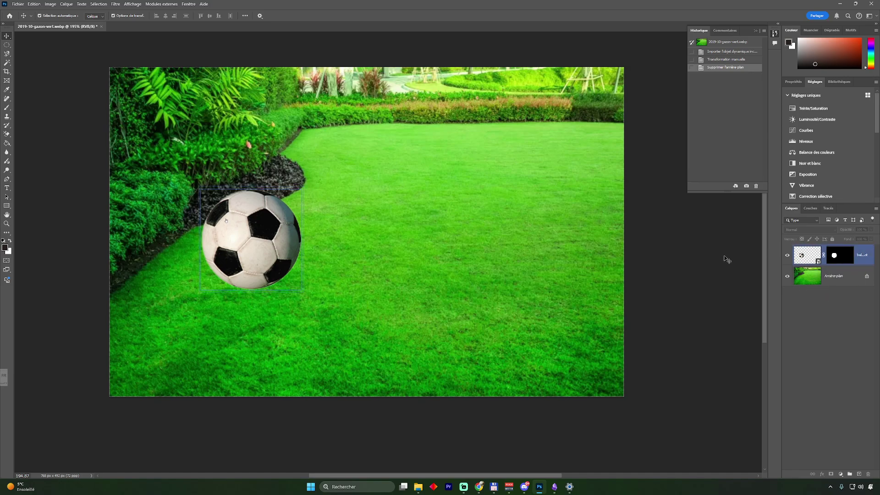
right_click(814, 259)
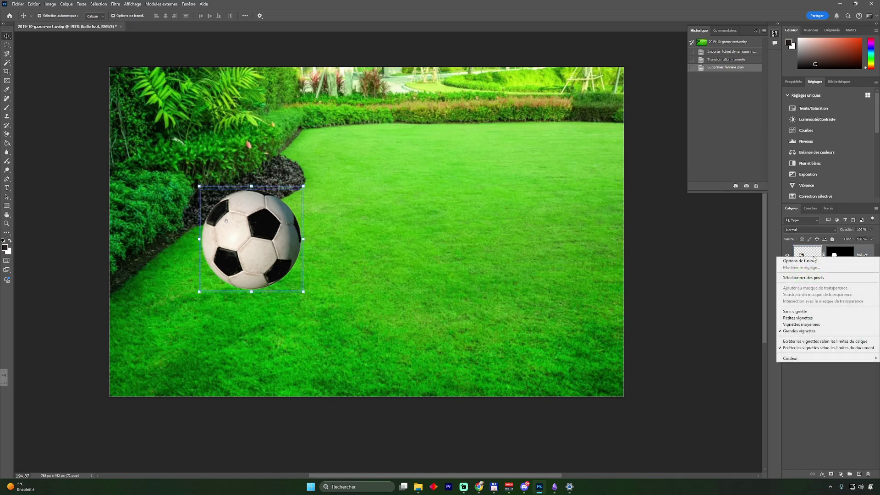
left_click(815, 368)
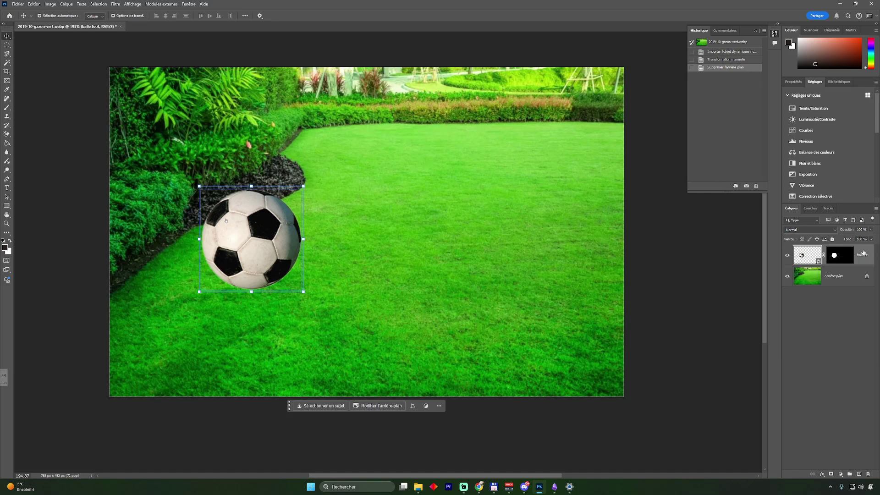
right_click(864, 252)
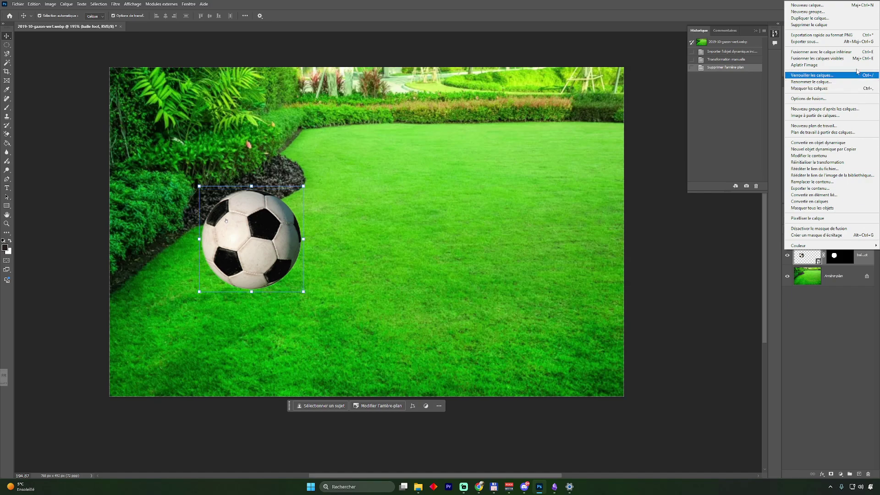
left_click(835, 19)
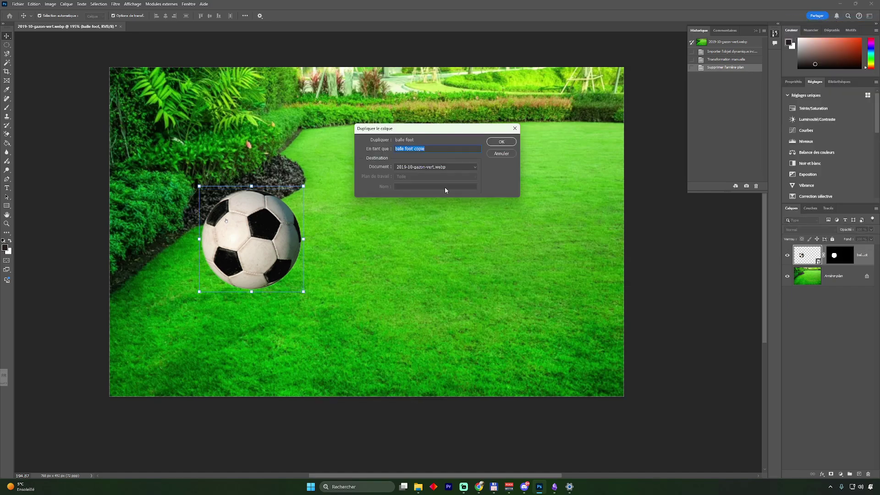
left_click(501, 142)
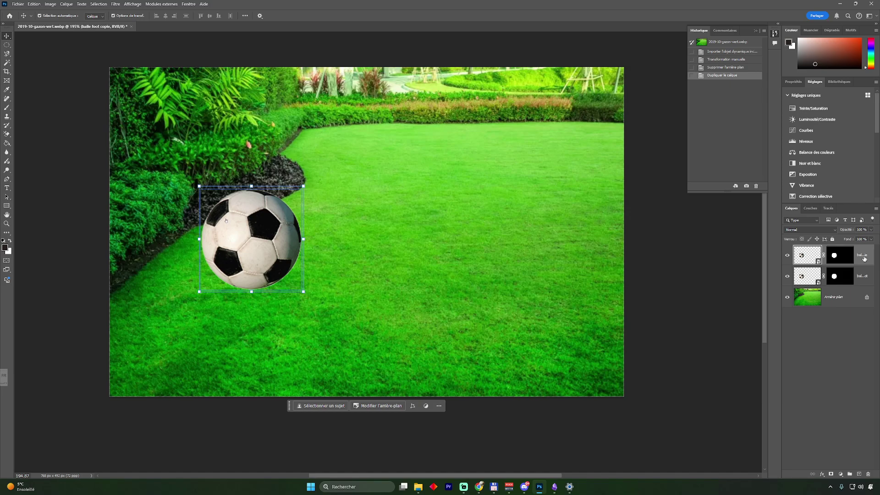
Step: Move the ball copy to the right across the lawn and duplicate it as a third ball above and between the two
left_click_drag(252, 228, 389, 234)
left_click_drag(430, 227, 428, 225)
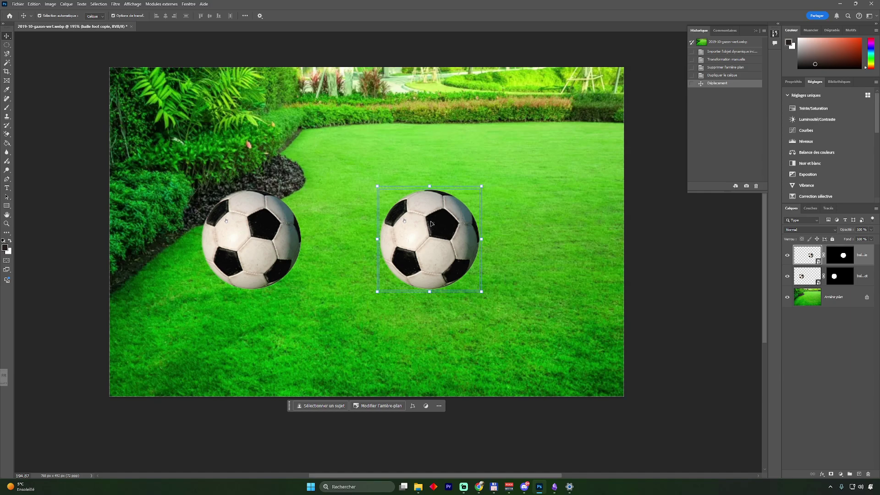
left_click_drag(432, 225, 333, 136)
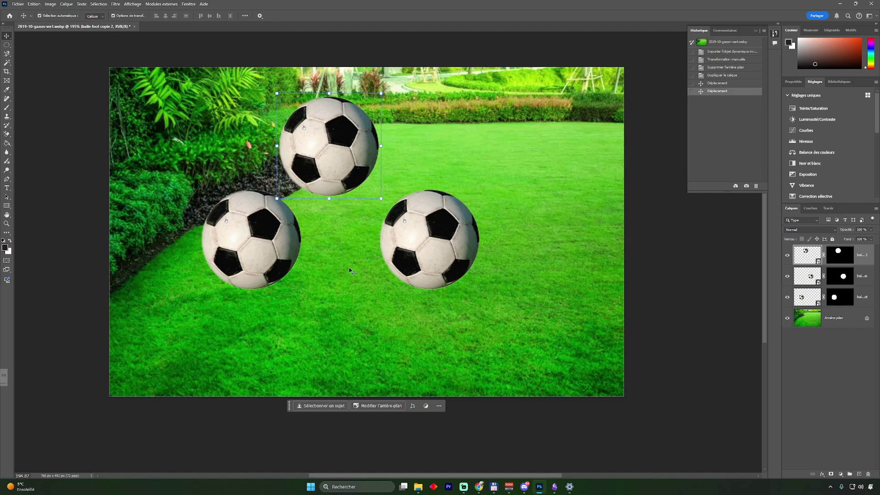
left_click(450, 149)
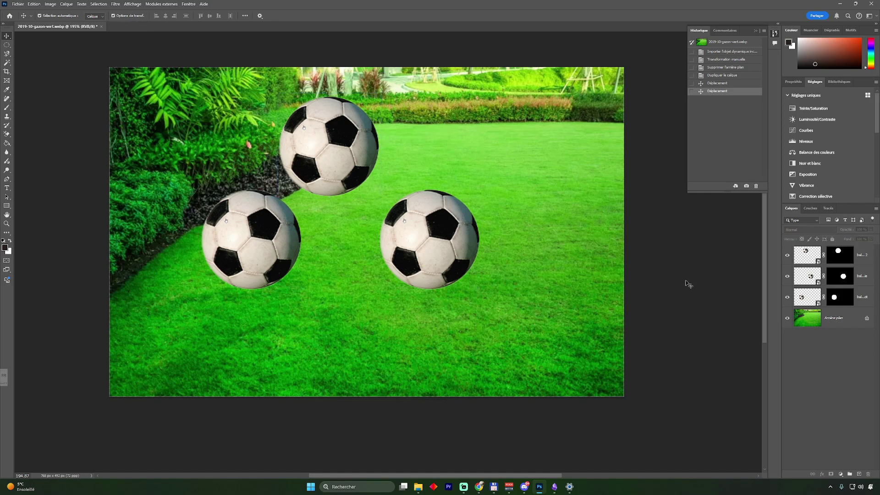
left_click(305, 147)
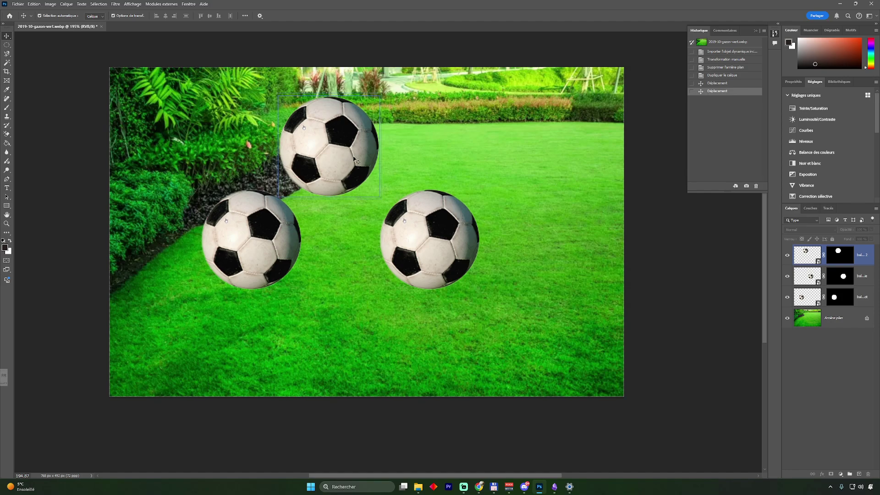
left_click(444, 232)
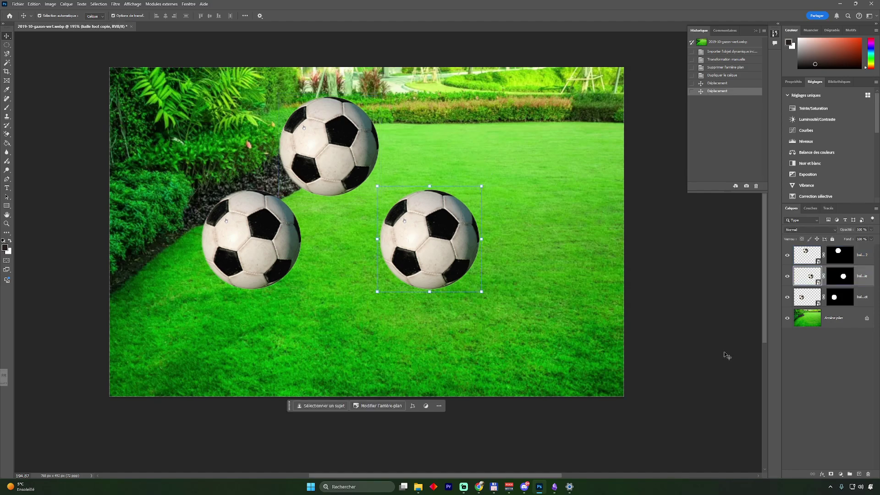
left_click(706, 284)
left_click(429, 240)
left_click(696, 286)
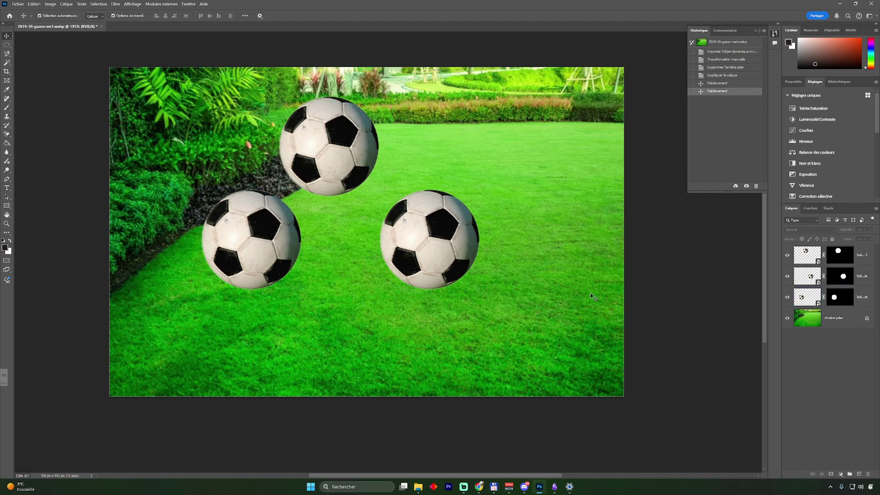
Step: Convert the lawn background into a regular layer, then fully lock that layer again
left_click(867, 320)
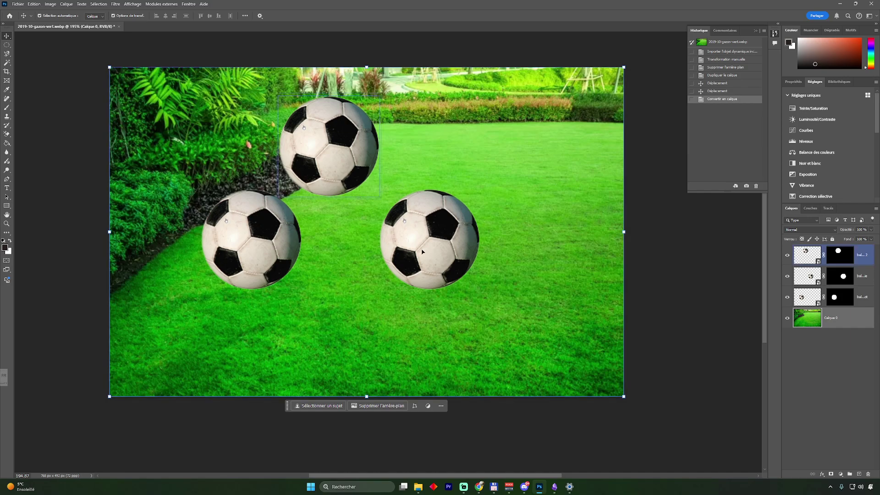
left_click(436, 234)
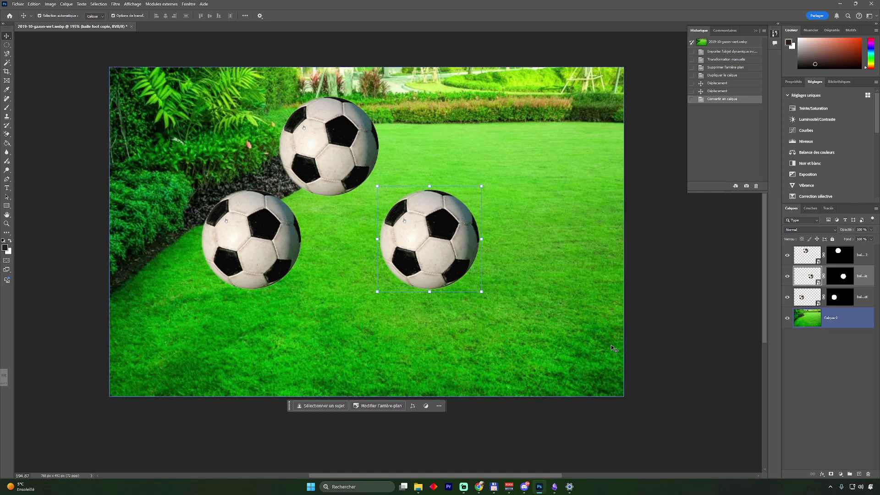
left_click(865, 313)
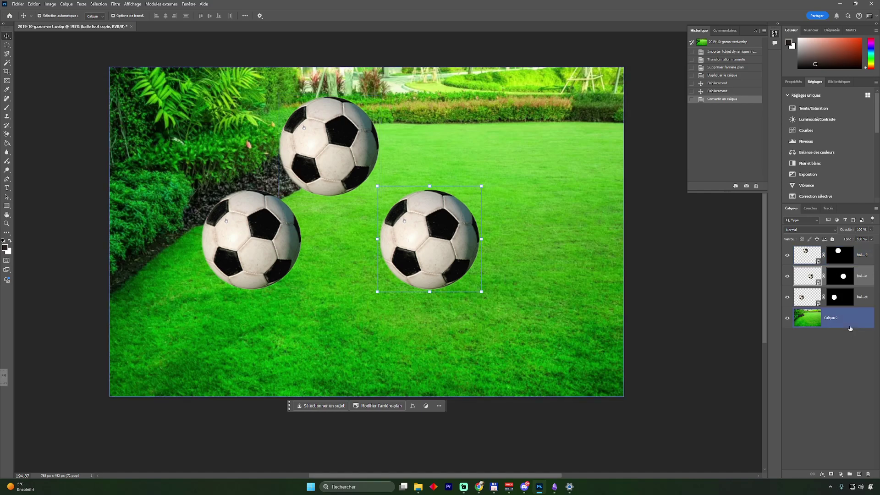
left_click(833, 239)
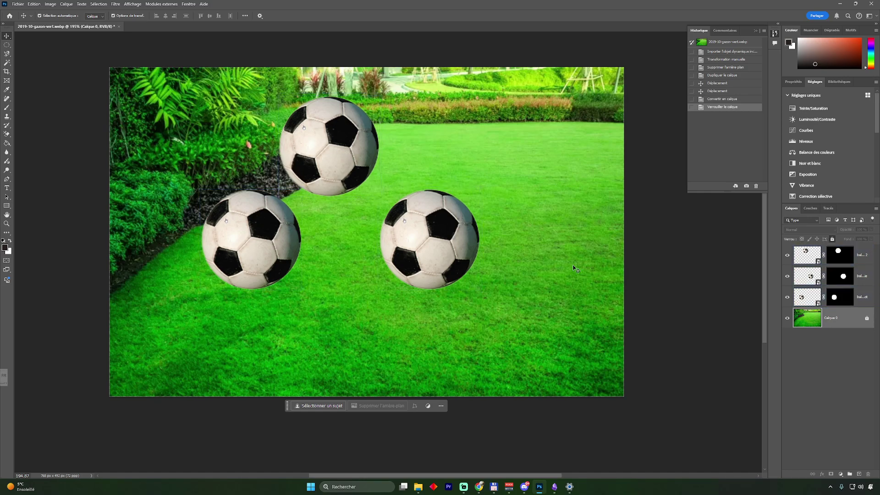
Step: Select the three ball layers together and put them into a new group
left_click(866, 259)
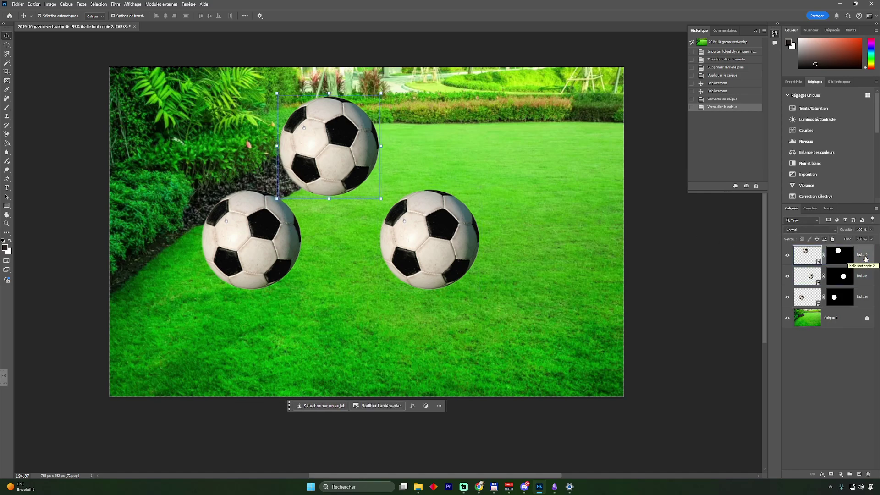
left_click(868, 299)
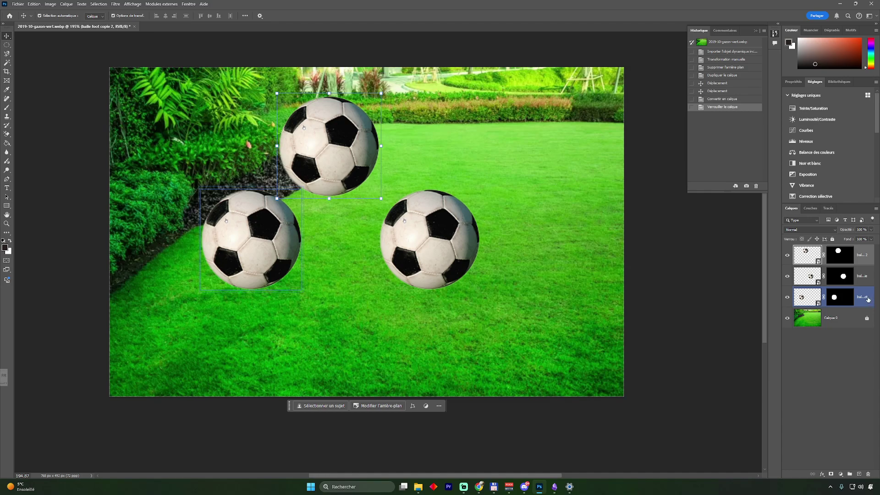
left_click(868, 299, "shift")
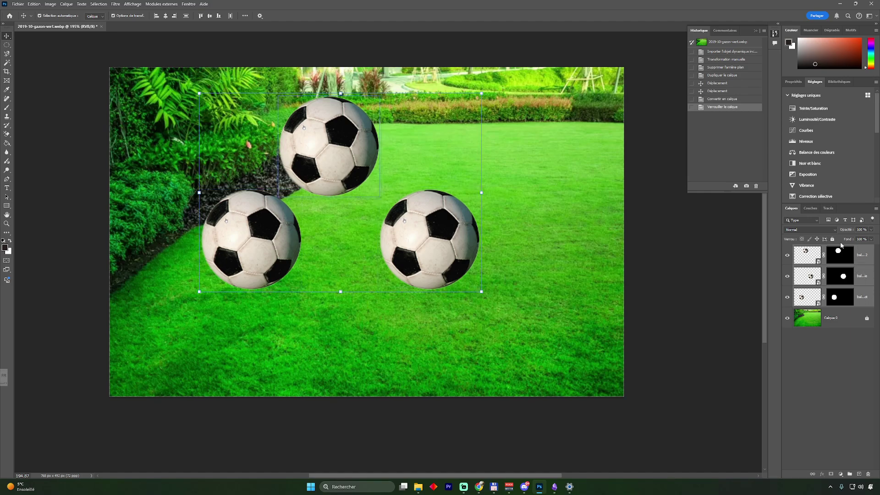
left_click(850, 475)
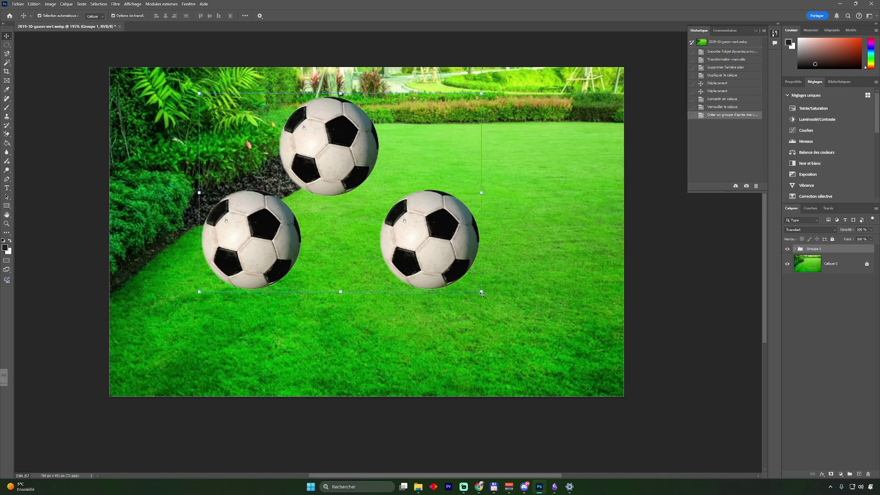
Step: Scale the group of three balls down to about 97% and expand the group to show its layers
mouse_move(482, 292)
left_mouse_down()
mouse_move(431, 271)
mouse_move(473, 286)
left_mouse_up()
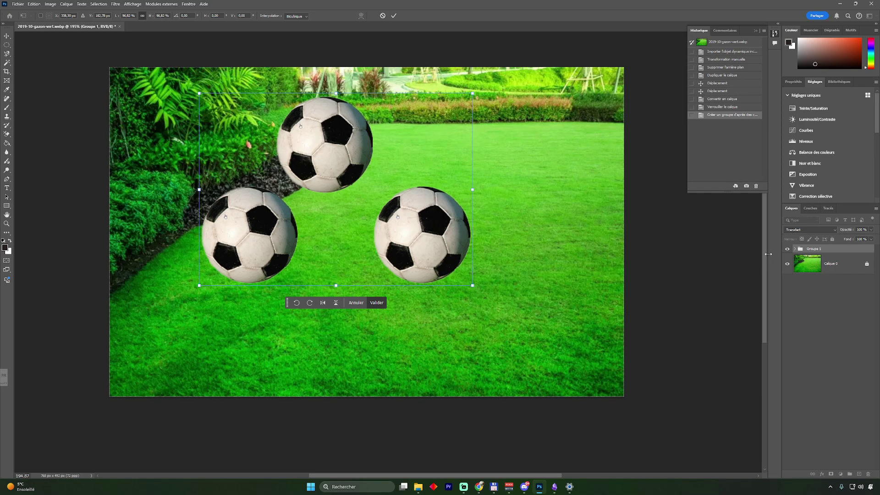
left_click(795, 249)
left_click(816, 303)
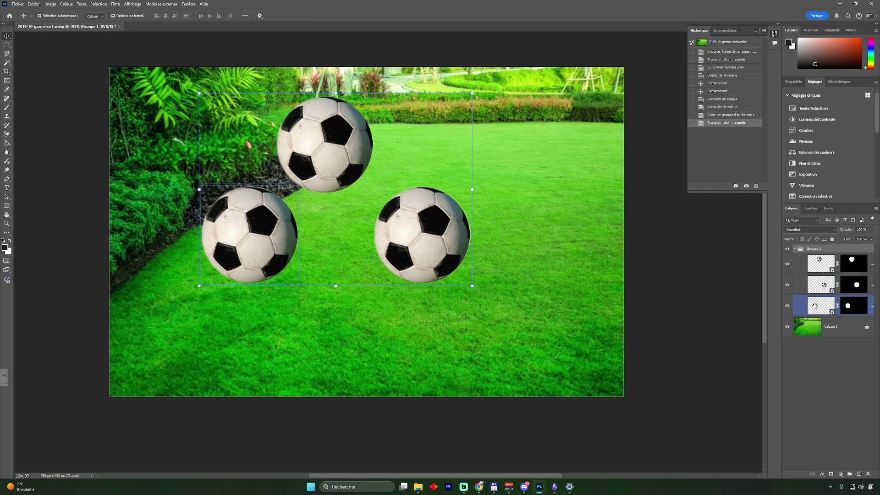
Step: Select the individual ball layers inside the group, collapse the group and clear the layer selection
left_click(821, 284)
left_click(824, 261)
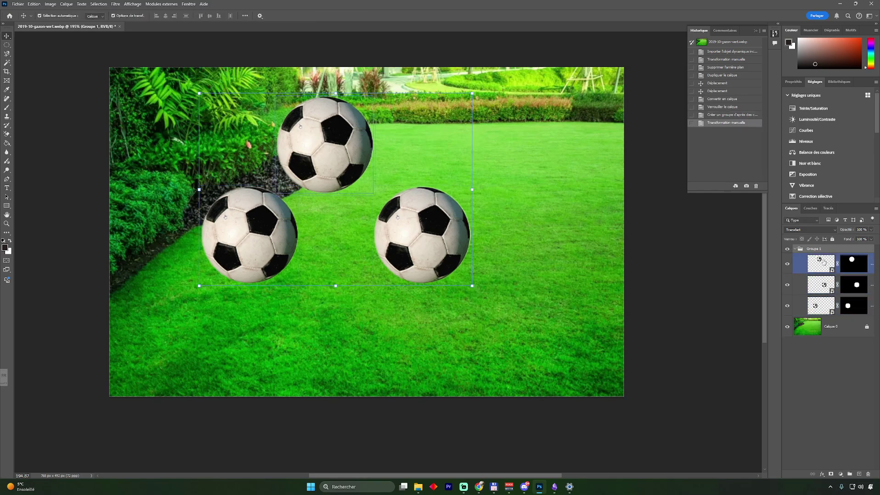
left_click(828, 285)
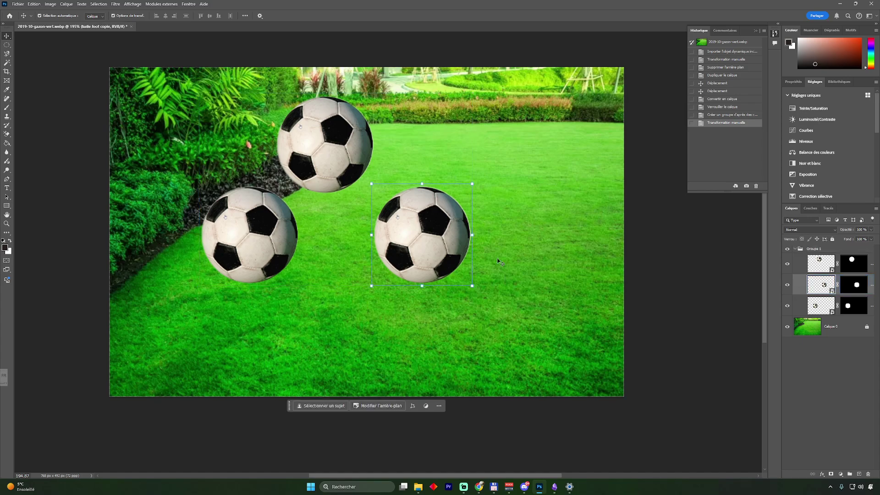
left_click(799, 249)
left_click(794, 249)
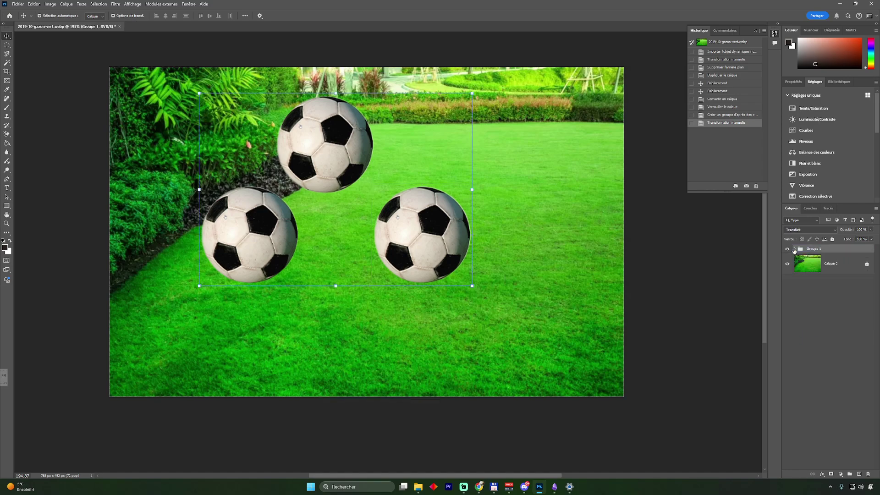
left_click(665, 266)
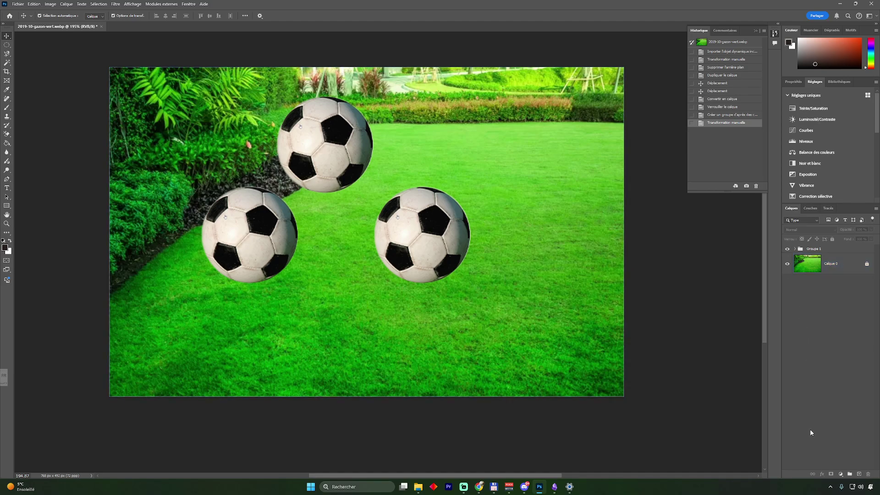
Step: Select the right ball on its own within the group and scale it down proportionally to about 63%
left_click(420, 236)
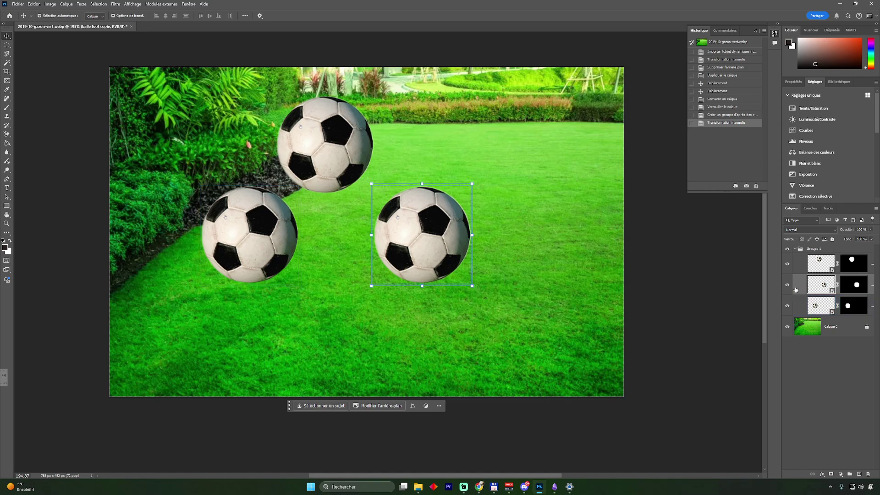
left_click_drag(471, 286, 435, 247)
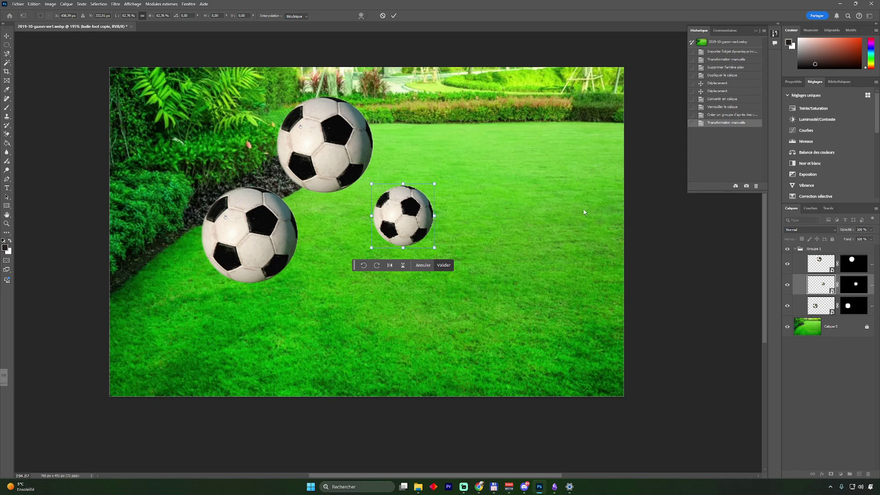
key("Return")
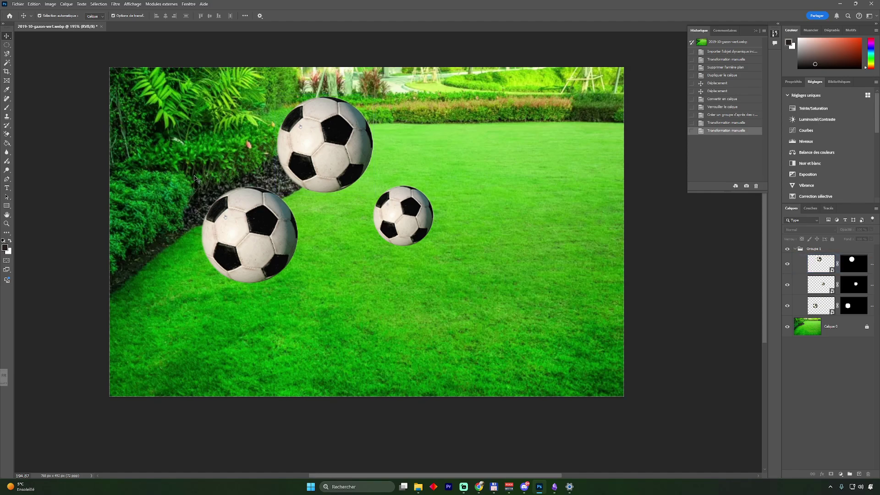
Step: Turn off the Move tool's option to show layer bounds on hover
left_click(253, 223)
left_click(179, 215)
left_click(261, 16)
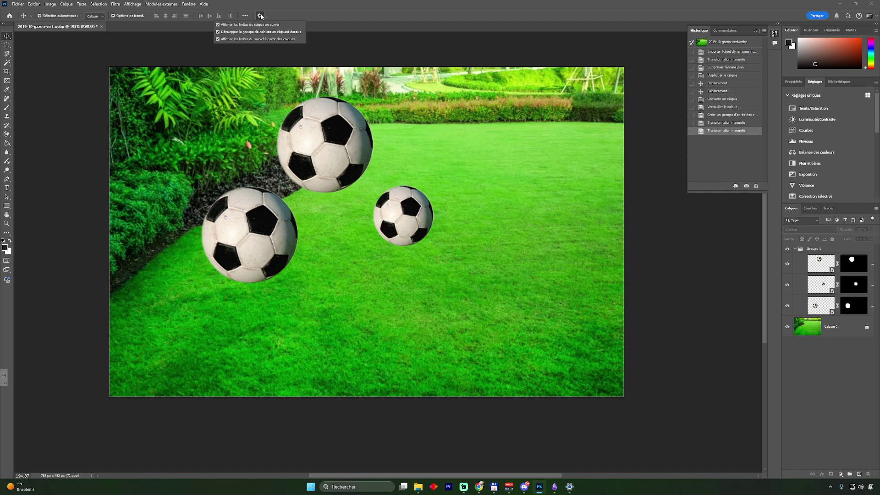
left_click(218, 26)
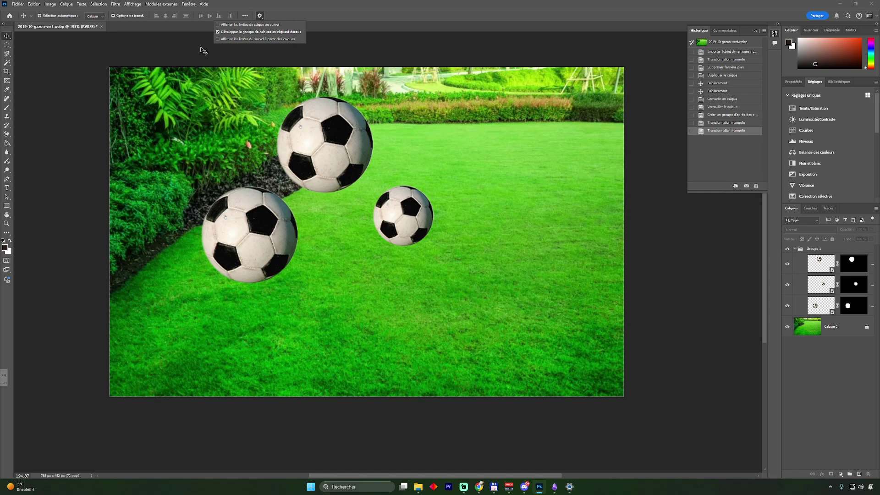
left_click(164, 45)
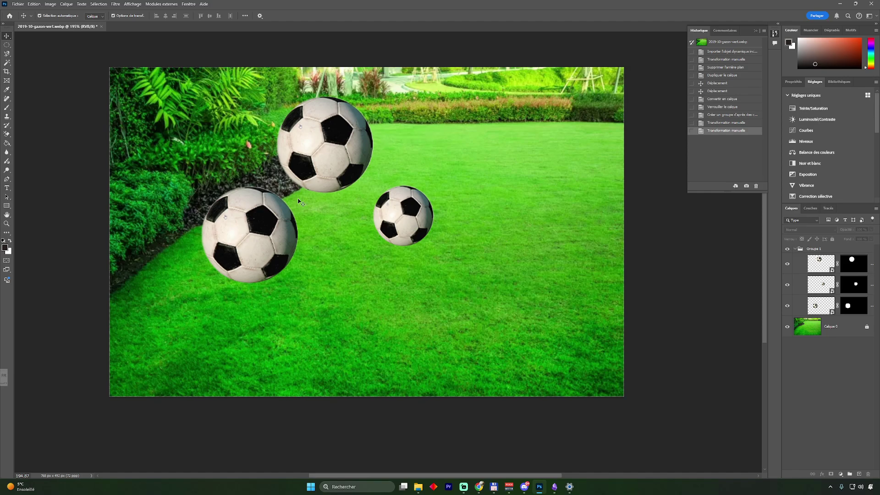
Step: Select the left ball's layer and its mask, and switch the selection to the small right ball's layer
left_click(264, 237)
left_click(638, 210)
left_click(859, 307)
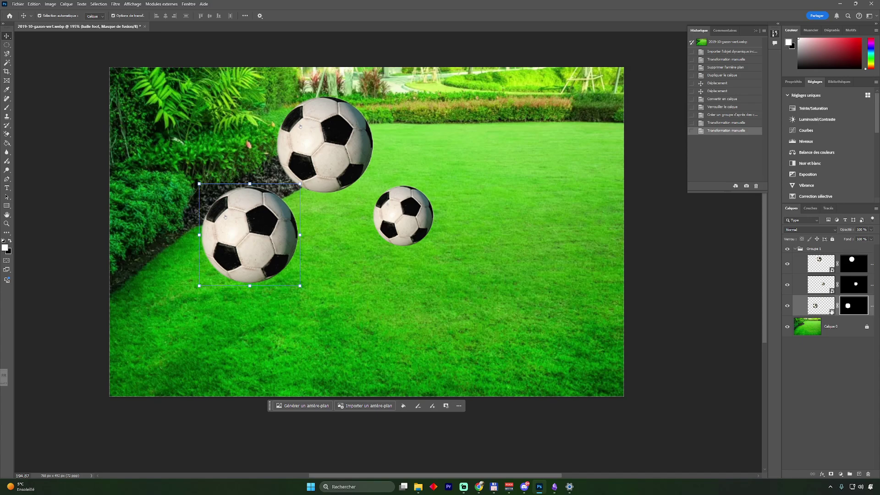
left_click(820, 284)
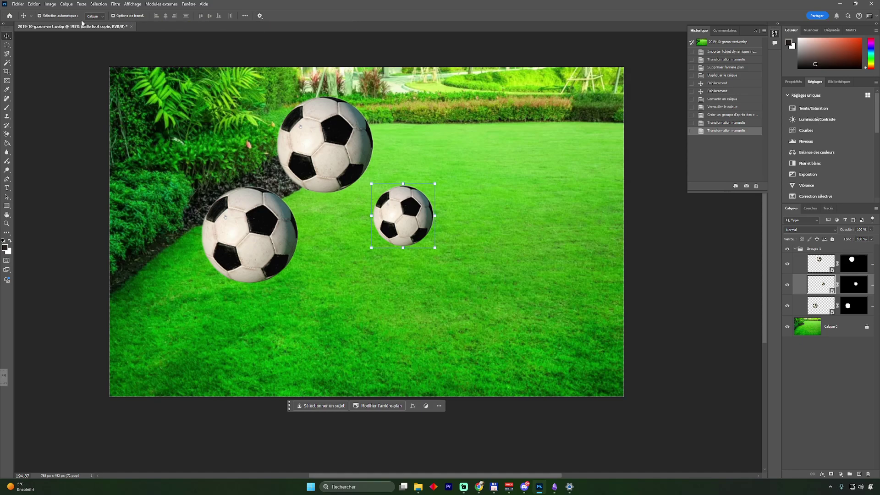
Step: Set the Move tool's auto-select to Groupe, clear the selection and enable showing layer bounds on hover
left_click(102, 16)
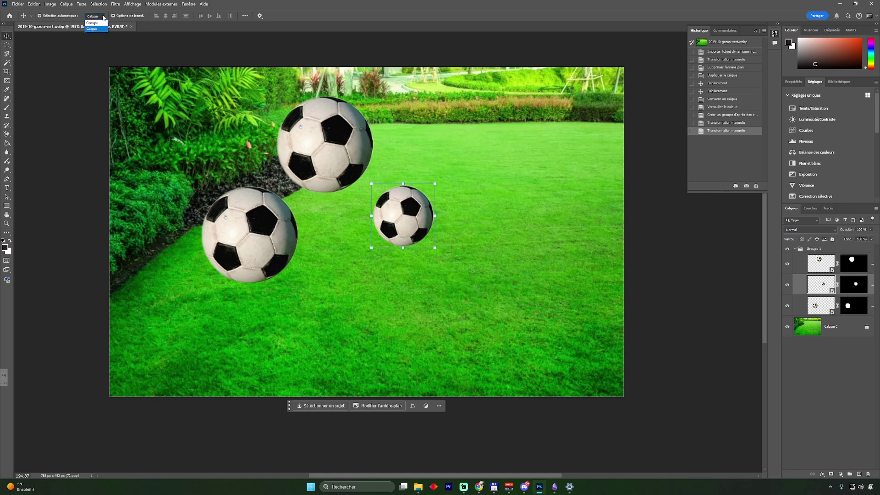
left_click(101, 25)
left_click(732, 254)
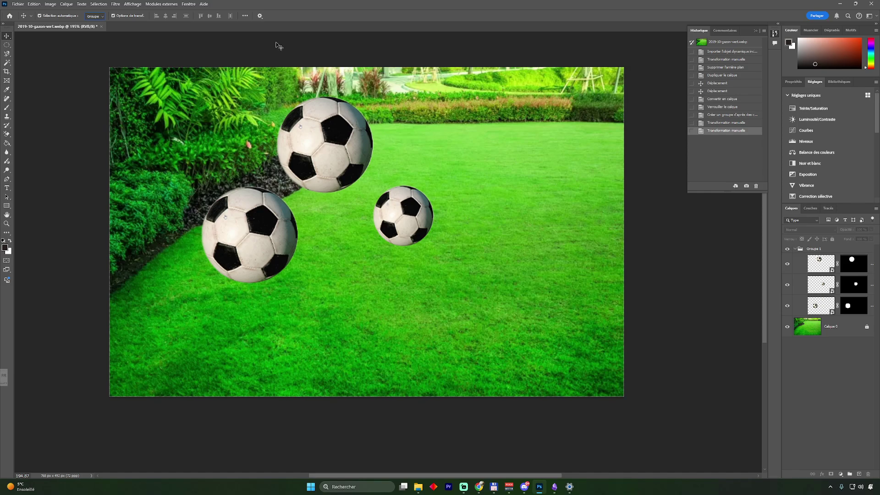
left_click(259, 16)
left_click(227, 25)
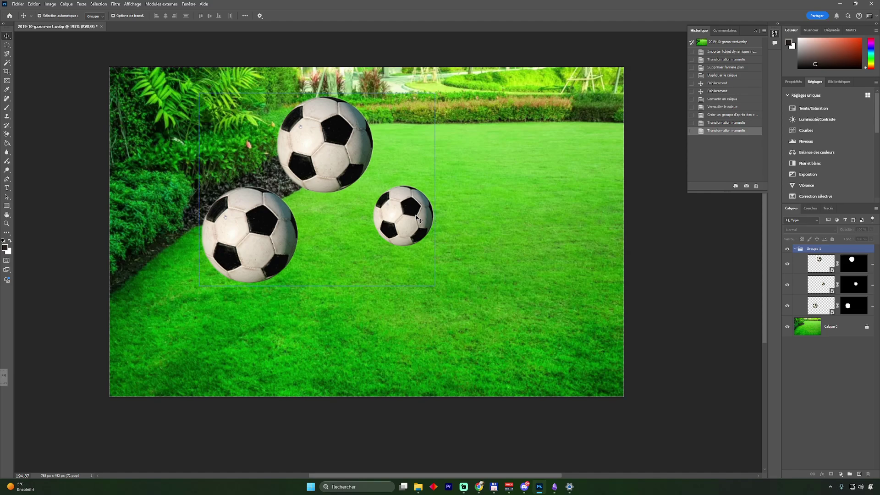
Step: Unlock the lawn background layer and scale it up very slightly to about 100.1%
left_click(866, 327)
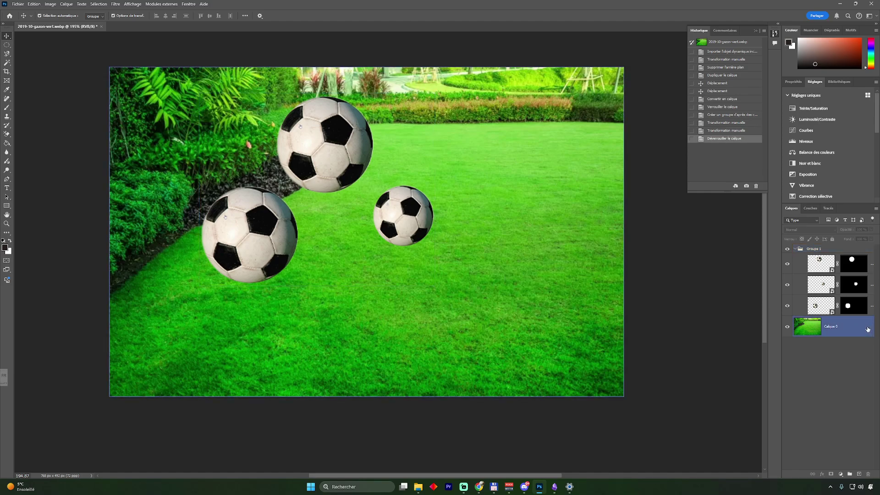
left_click(601, 316)
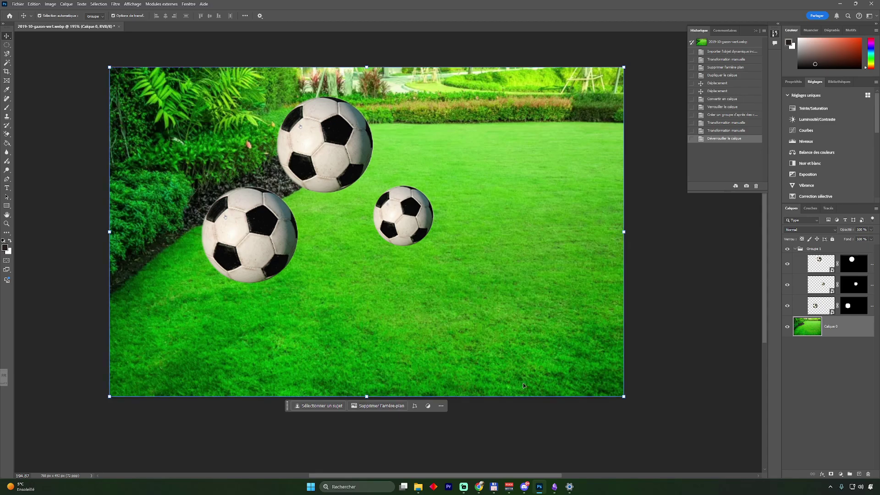
mouse_move(623, 395)
left_mouse_down()
mouse_move(532, 337)
mouse_move(620, 389)
mouse_move(621, 401)
left_mouse_up()
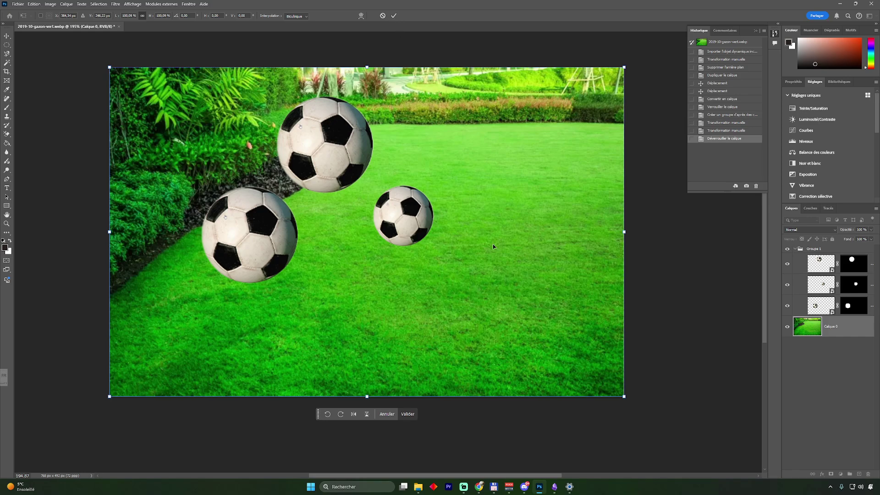
left_click(395, 17)
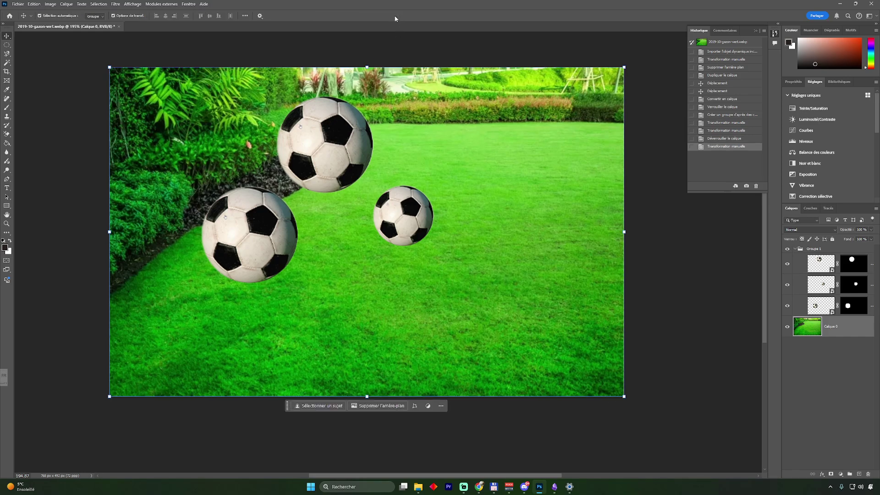